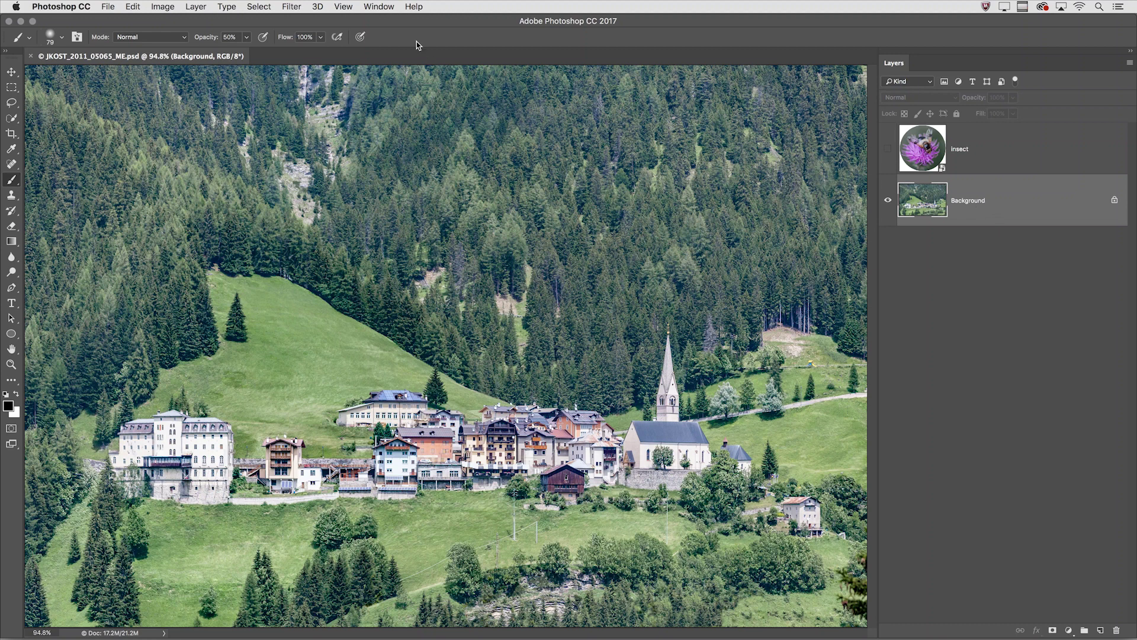
# - Open the Filter menu over the unedited alpine village photo
pyautogui.click(297, 8)
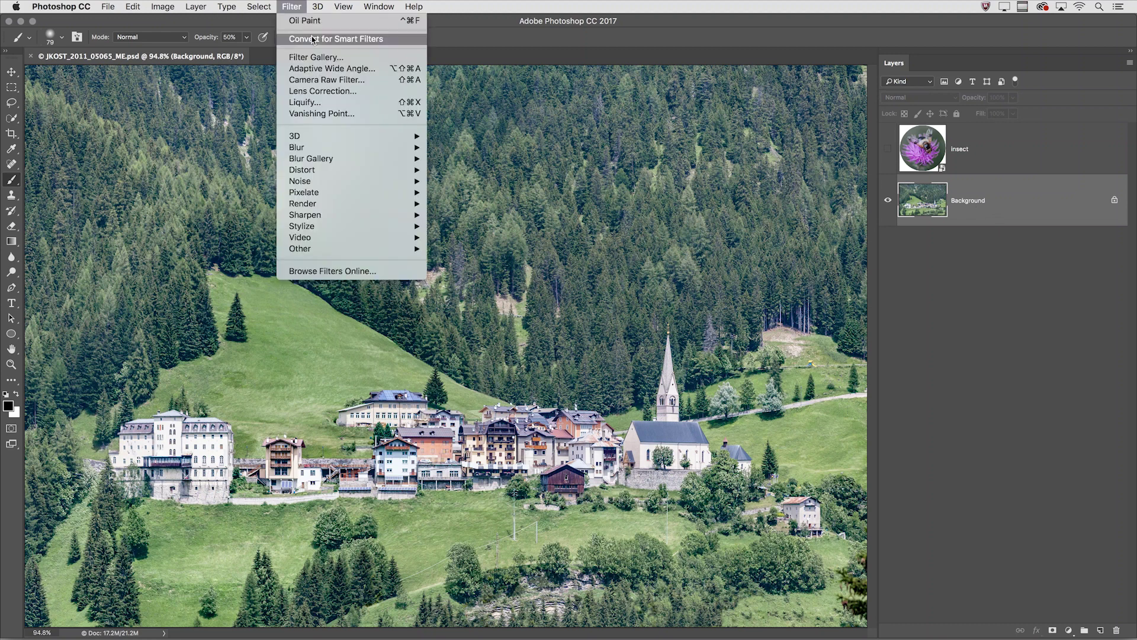
# - Convert the photo for smart filters and apply Oil Paint with Stylization 7.0
pyautogui.click(402, 43)
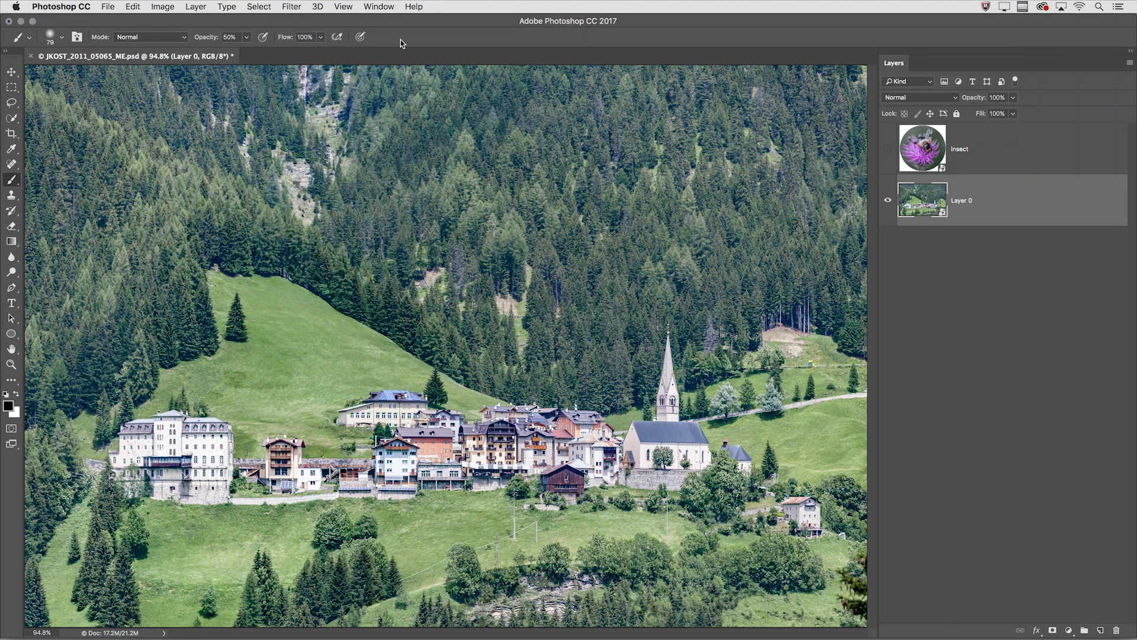
pyautogui.click(292, 7)
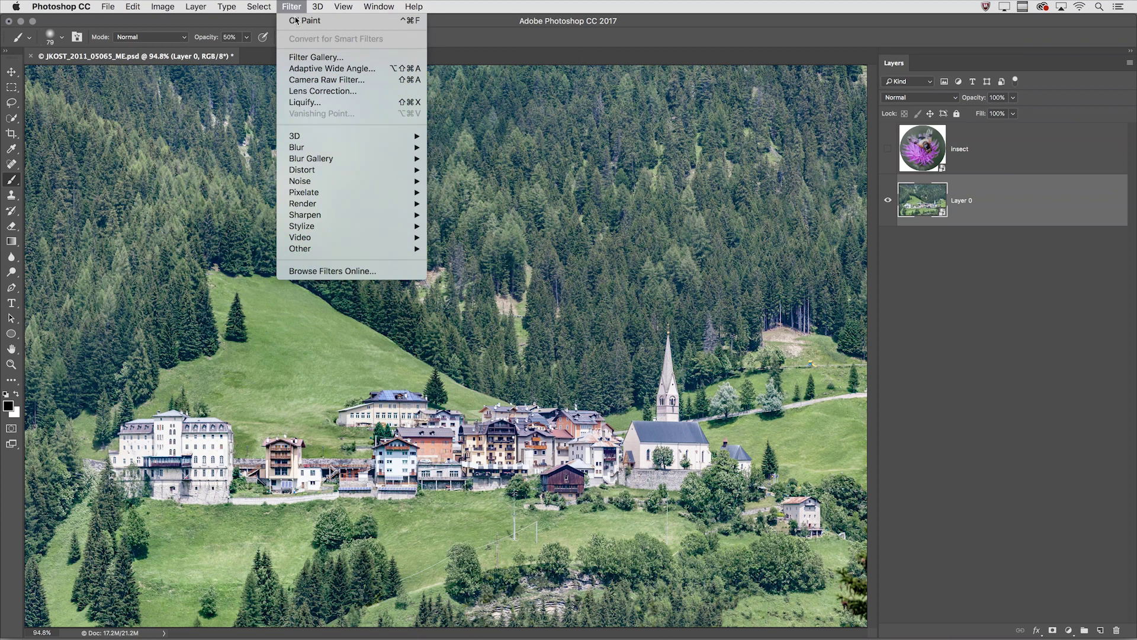
pyautogui.moveTo(324, 227)
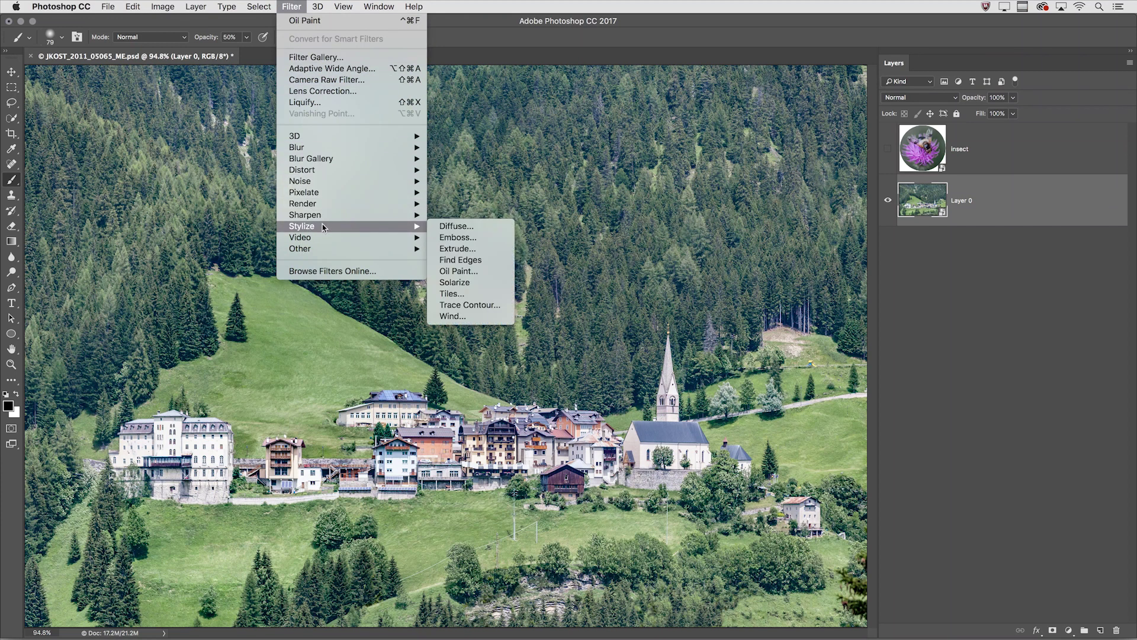
pyautogui.click(459, 271)
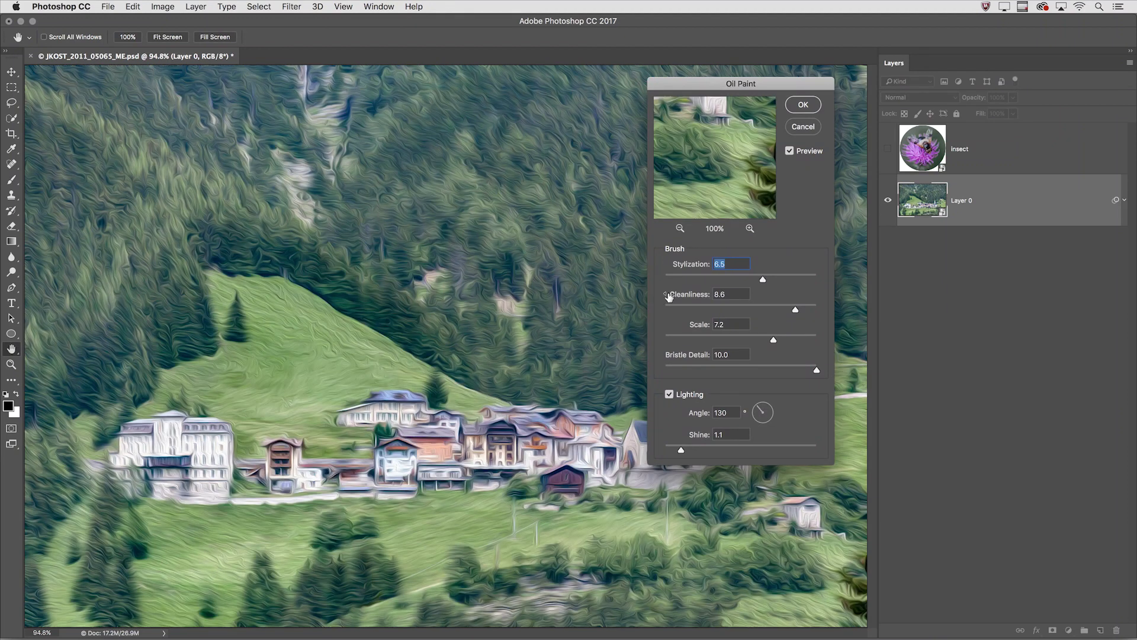
pyautogui.moveTo(763, 277); pyautogui.dragTo(771, 278)
pyautogui.click(802, 107)
pyautogui.press('b')
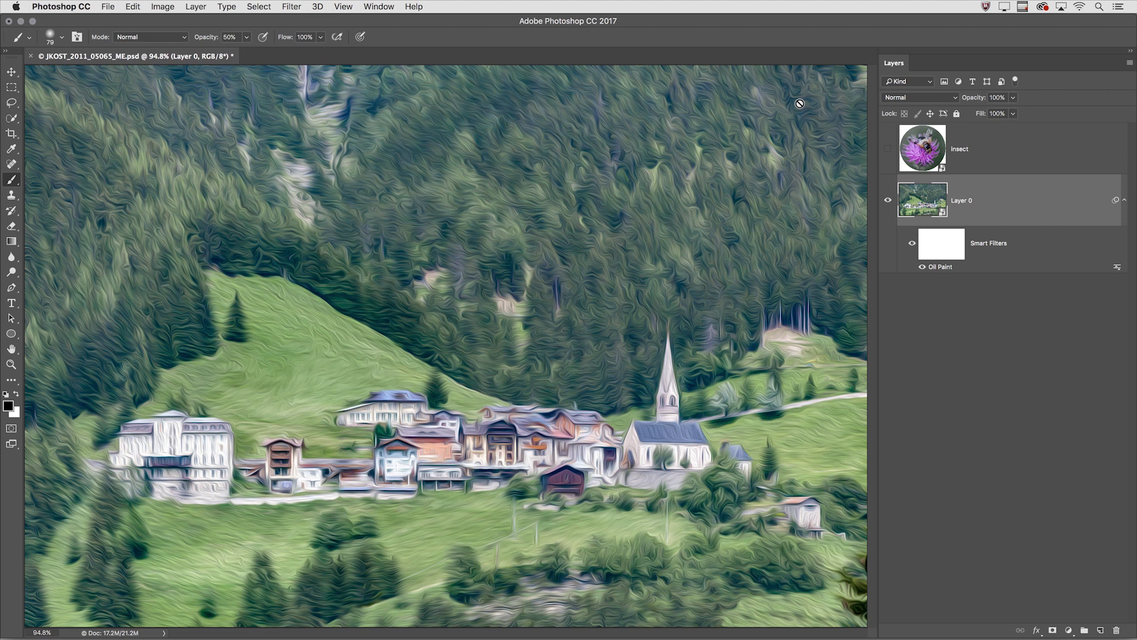
# - Lower the Oil Paint smart filter's Stylization from 7.0 to 6.0
pyautogui.doubleClick(944, 267)
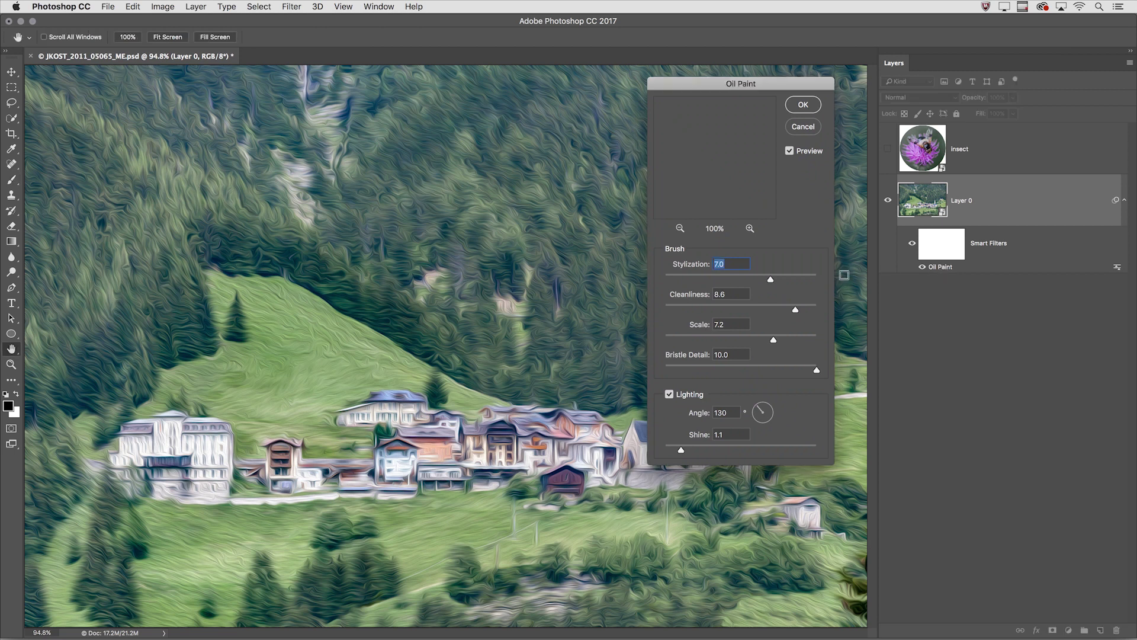
pyautogui.moveTo(771, 281); pyautogui.dragTo(764, 284)
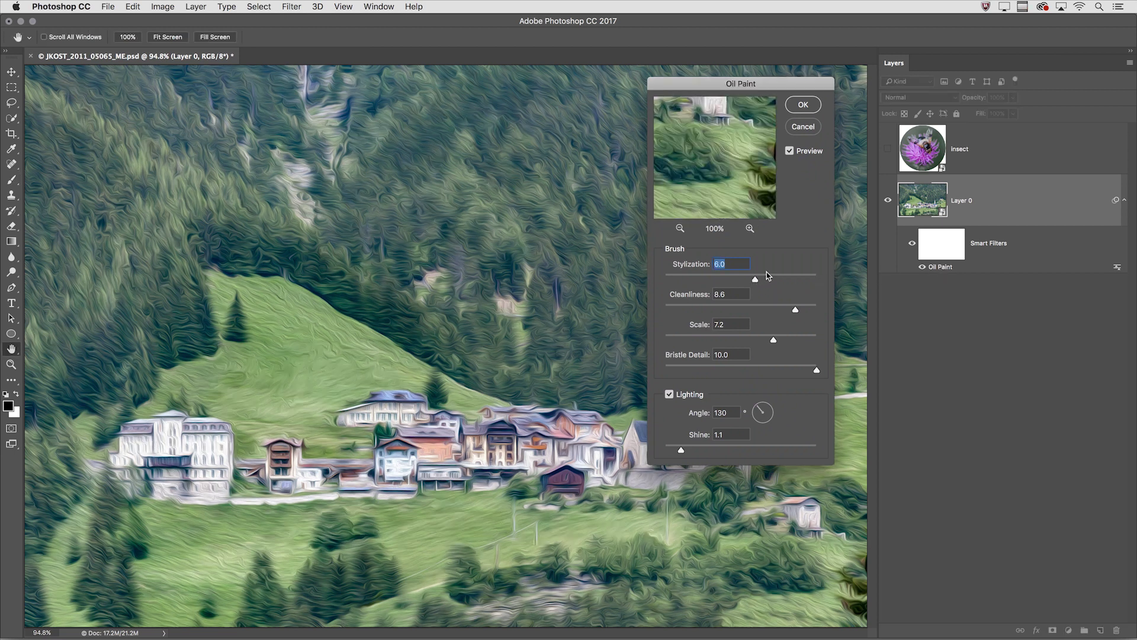
pyautogui.click(805, 107)
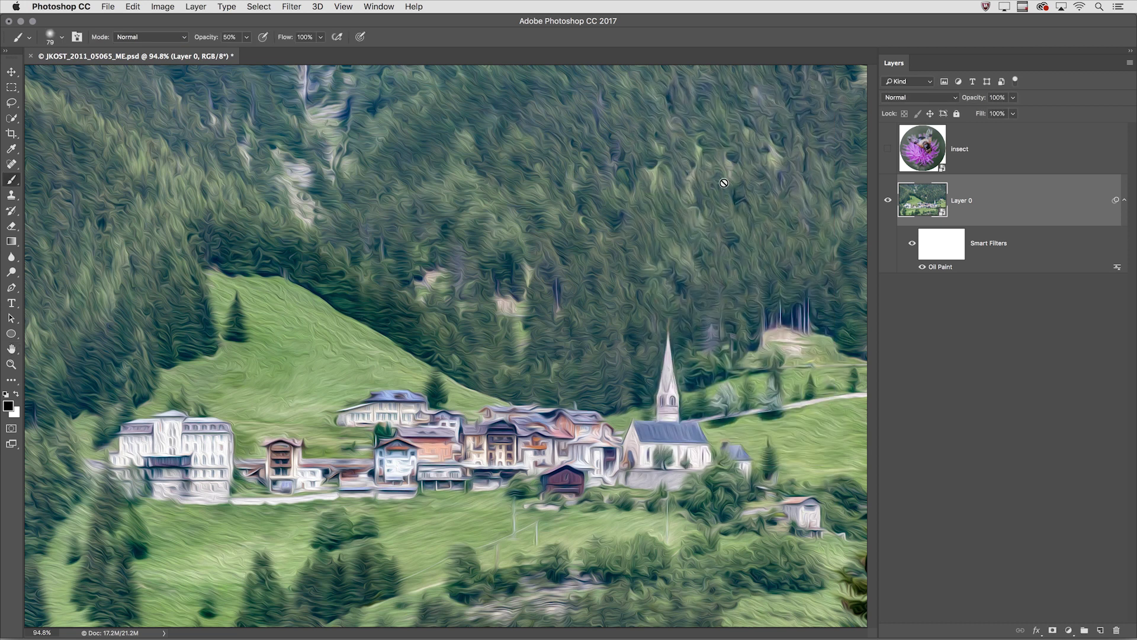
pyautogui.click(942, 249)
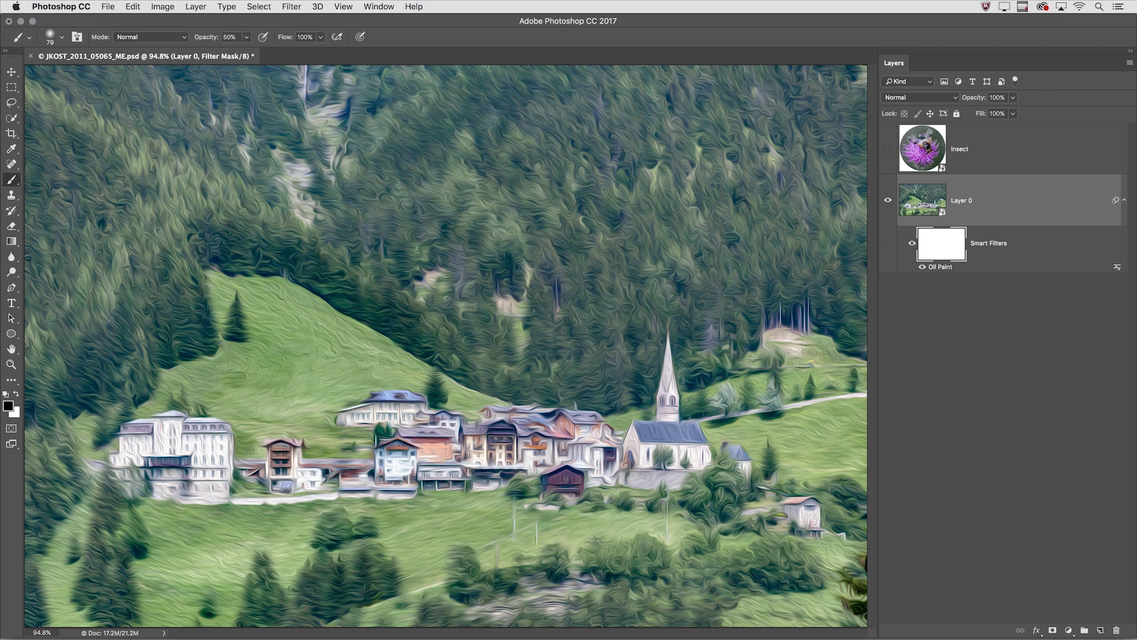
# - Paint the filter mask with a size-100 black brush over the hotel, chalet and church
pyautogui.press(']')
pyautogui.press(']')
pyautogui.moveTo(169, 438)
pyautogui.mouseDown()
pyautogui.moveTo(211, 468)
pyautogui.moveTo(212, 446)
pyautogui.moveTo(204, 454)
pyautogui.moveTo(148, 436)
pyautogui.mouseUp()
pyautogui.moveTo(279, 456)
pyautogui.mouseDown()
pyautogui.moveTo(278, 467)
pyautogui.moveTo(384, 472)
pyautogui.moveTo(412, 456)
pyautogui.moveTo(399, 481)
pyautogui.moveTo(422, 424)
pyautogui.moveTo(483, 438)
pyautogui.moveTo(462, 461)
pyautogui.mouseUp()
pyautogui.moveTo(549, 426)
pyautogui.mouseDown()
pyautogui.moveTo(507, 432)
pyautogui.moveTo(609, 455)
pyautogui.moveTo(533, 462)
pyautogui.mouseUp()
pyautogui.moveTo(604, 466); pyautogui.dragTo(693, 456)
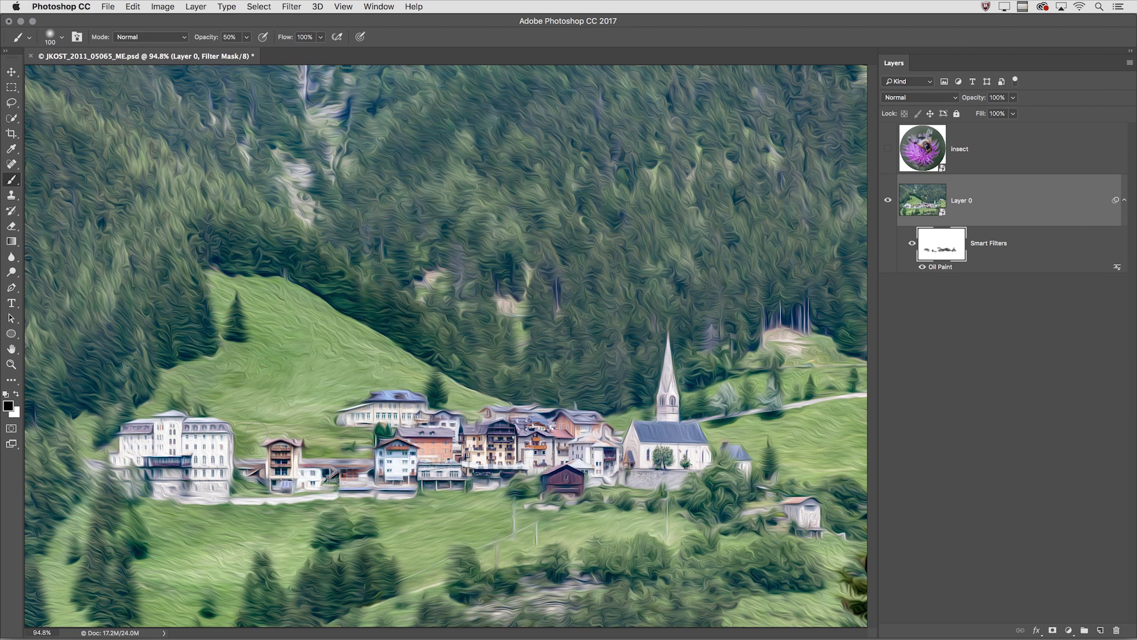
pyautogui.click(934, 201)
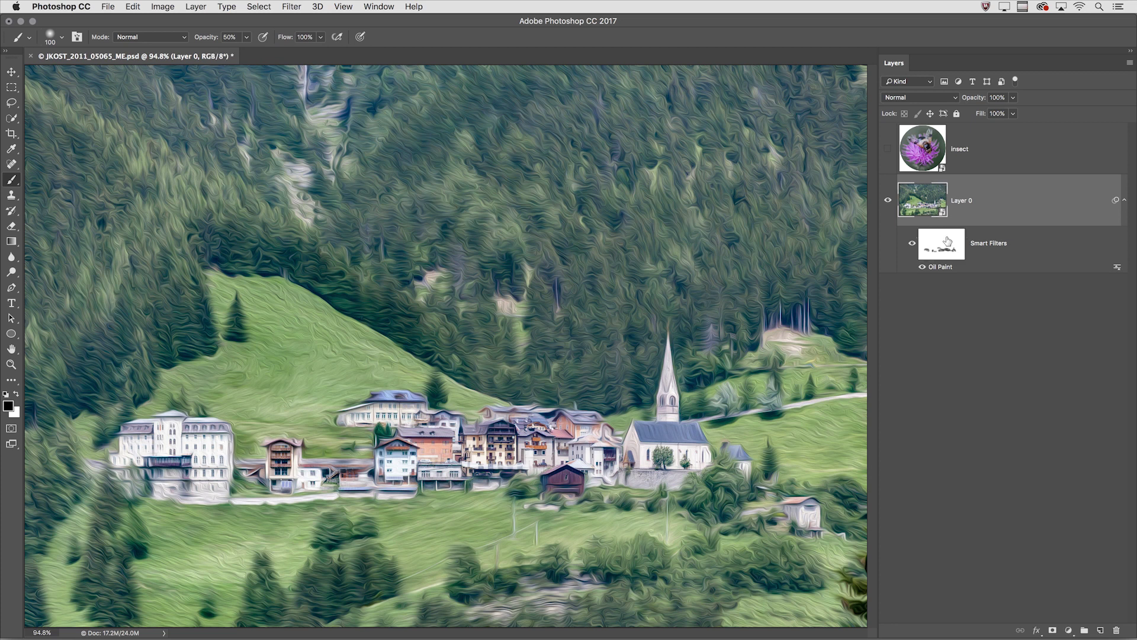
# - Add a Diffuse Glow Filter Gallery smart filter and move it below Oil Paint
pyautogui.click(292, 6)
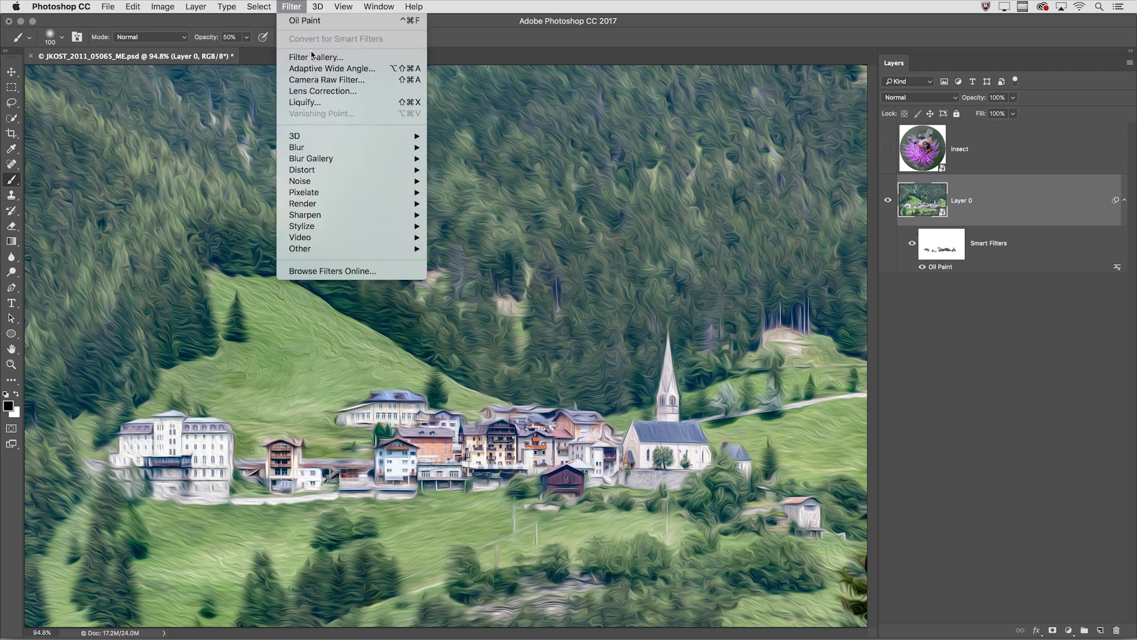
pyautogui.click(341, 58)
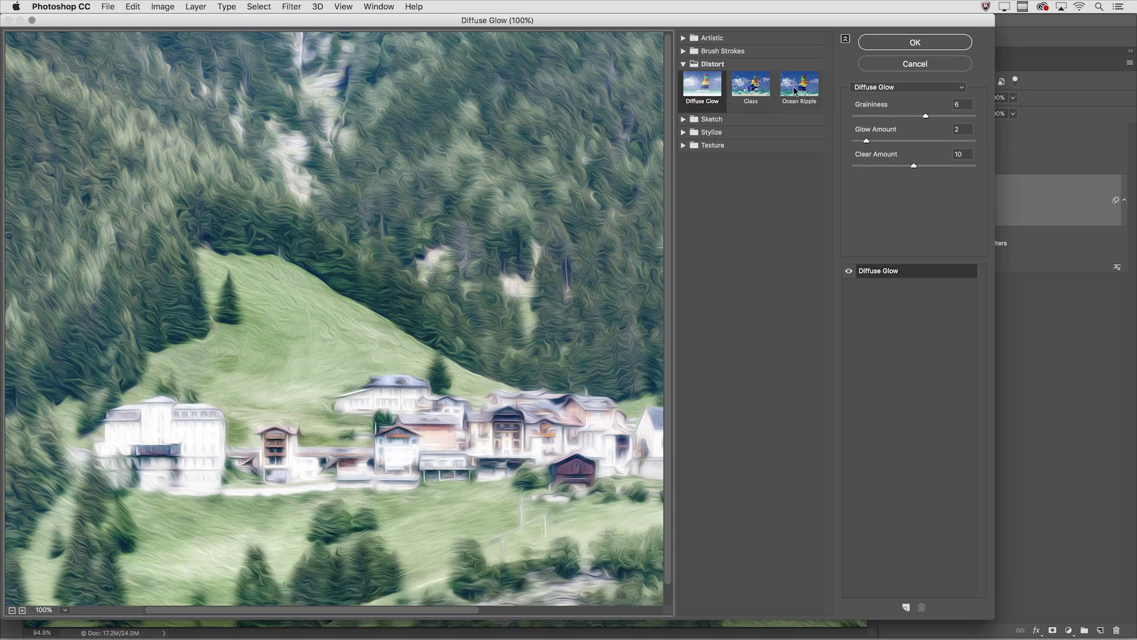
pyautogui.click(876, 41)
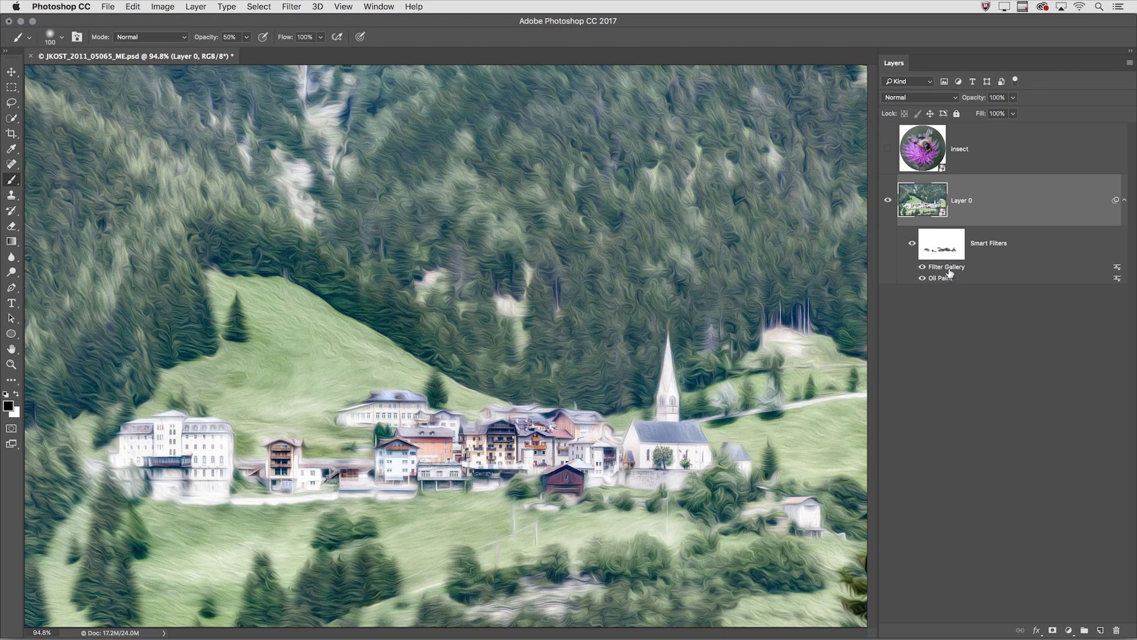
pyautogui.moveTo(949, 268); pyautogui.dragTo(948, 281)
# - Show the Insect layer and copy both Oil Paint and Filter Gallery smart filters onto it
pyautogui.click(971, 155)
pyautogui.click(888, 150)
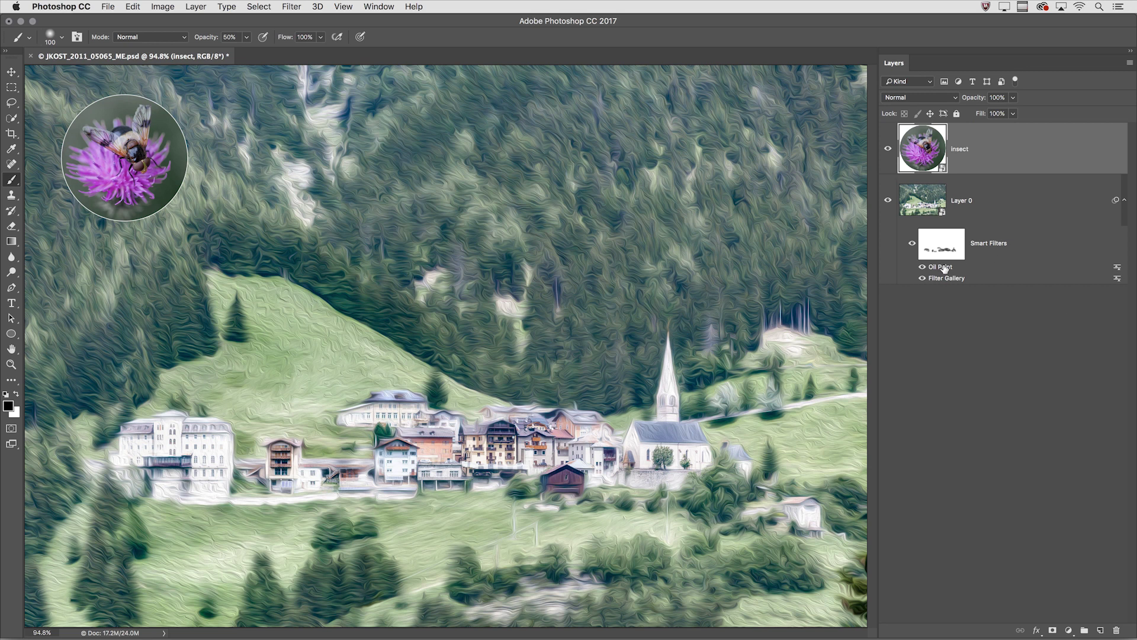
pyautogui.moveTo(944, 268)
pyautogui.mouseDown()
pyautogui.moveTo(960, 219)
pyautogui.moveTo(950, 171)
pyautogui.moveTo(928, 151)
pyautogui.mouseUp()
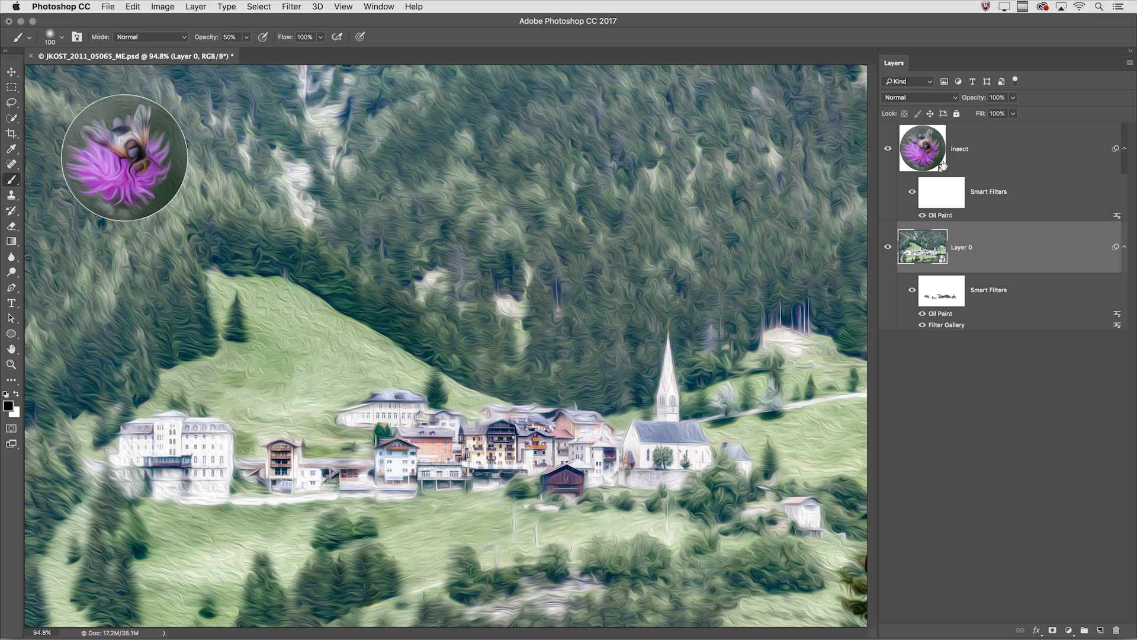
pyautogui.hotkey('ctrl', 'z')
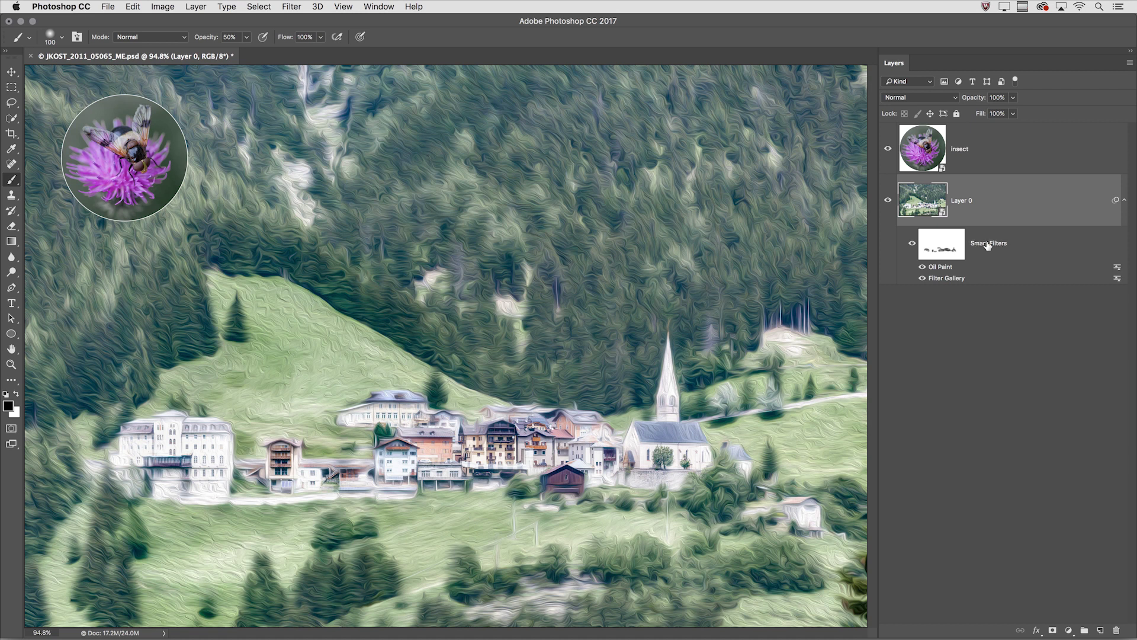
pyautogui.moveTo(960, 145); pyautogui.dragTo(959, 149)
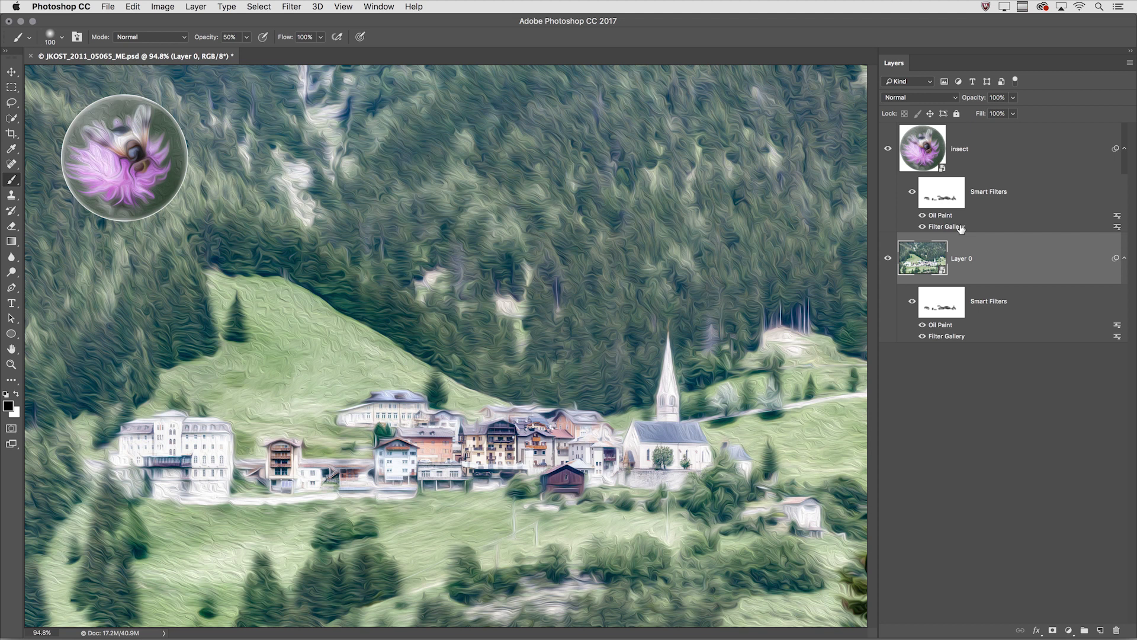
pyautogui.click(942, 197)
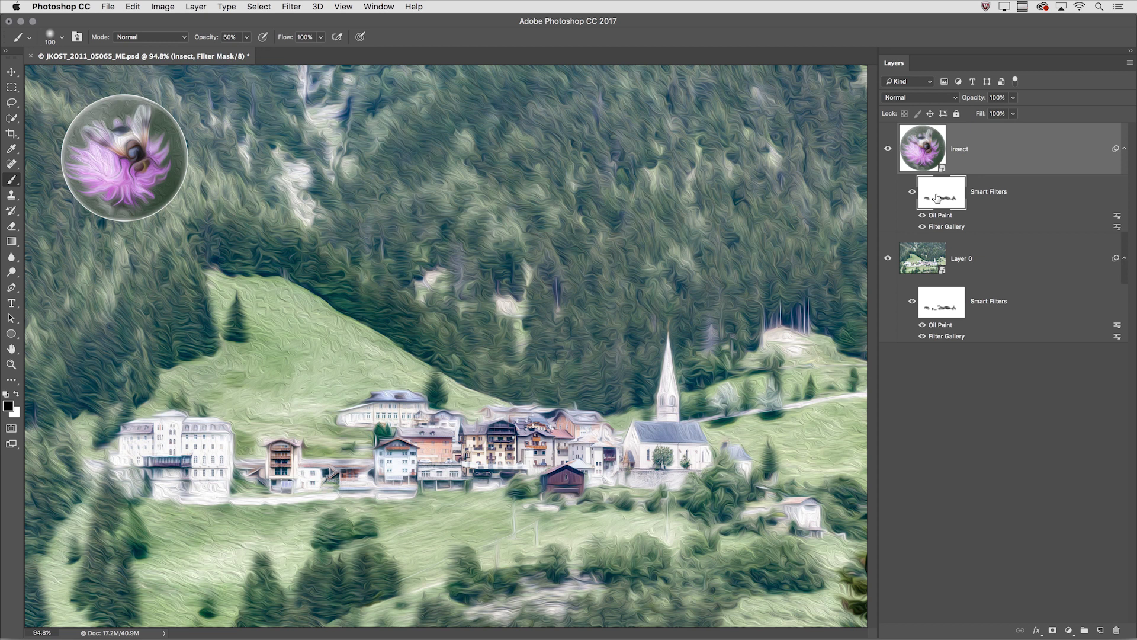
# - Fill the Insect layer's smart filter mask with solid white
pyautogui.hotkey('shift', 'BackSpace')
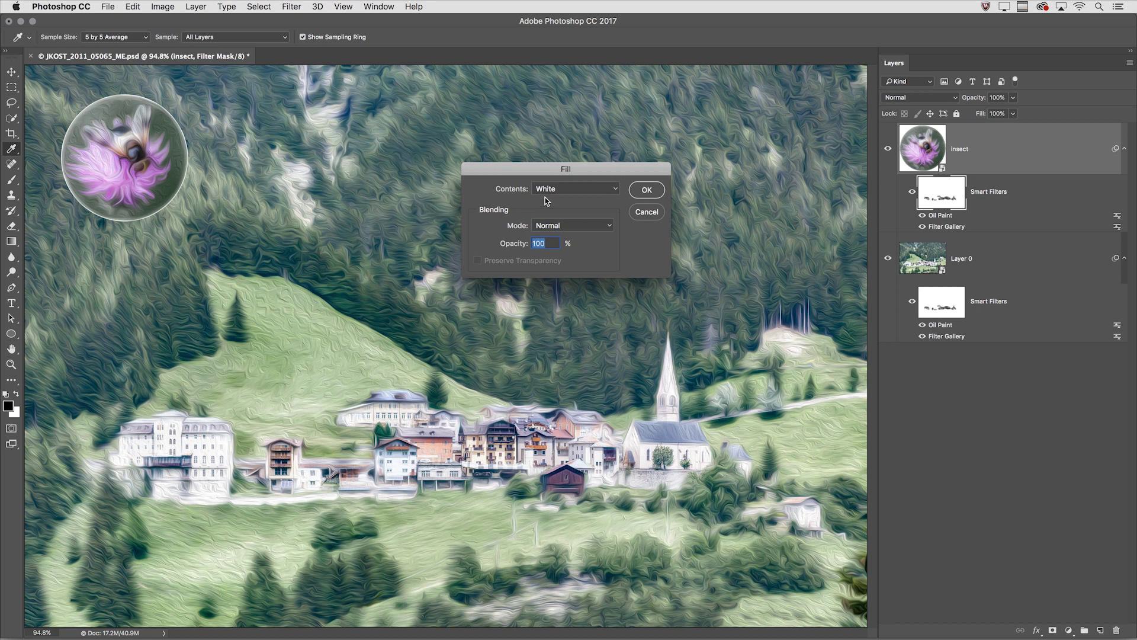
pyautogui.click(650, 193)
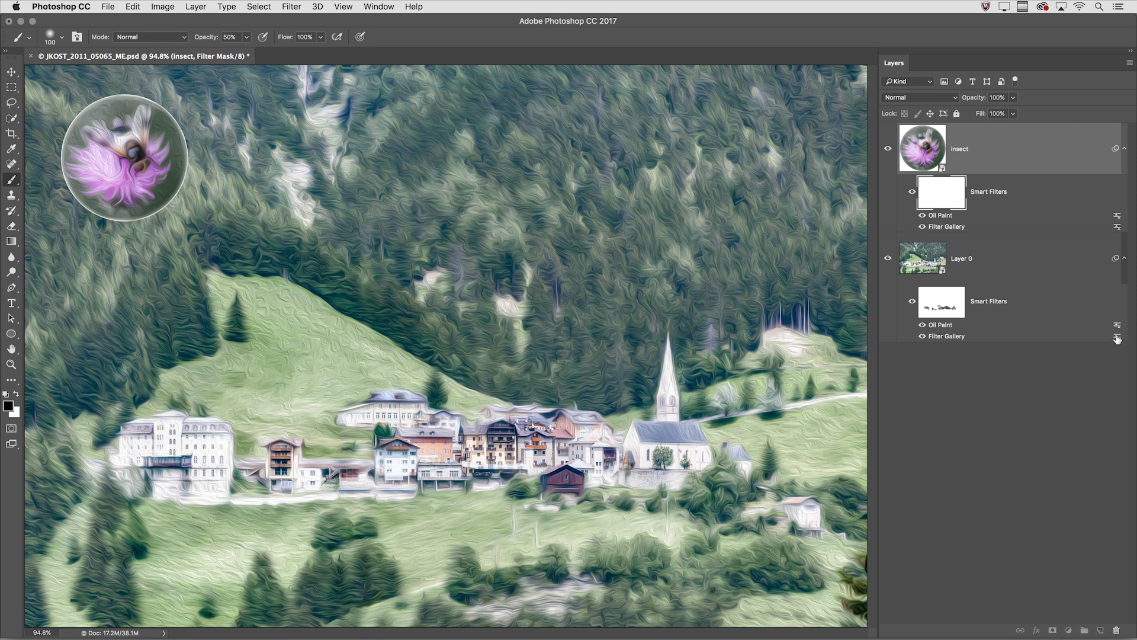
pyautogui.doubleClick(1116, 337)
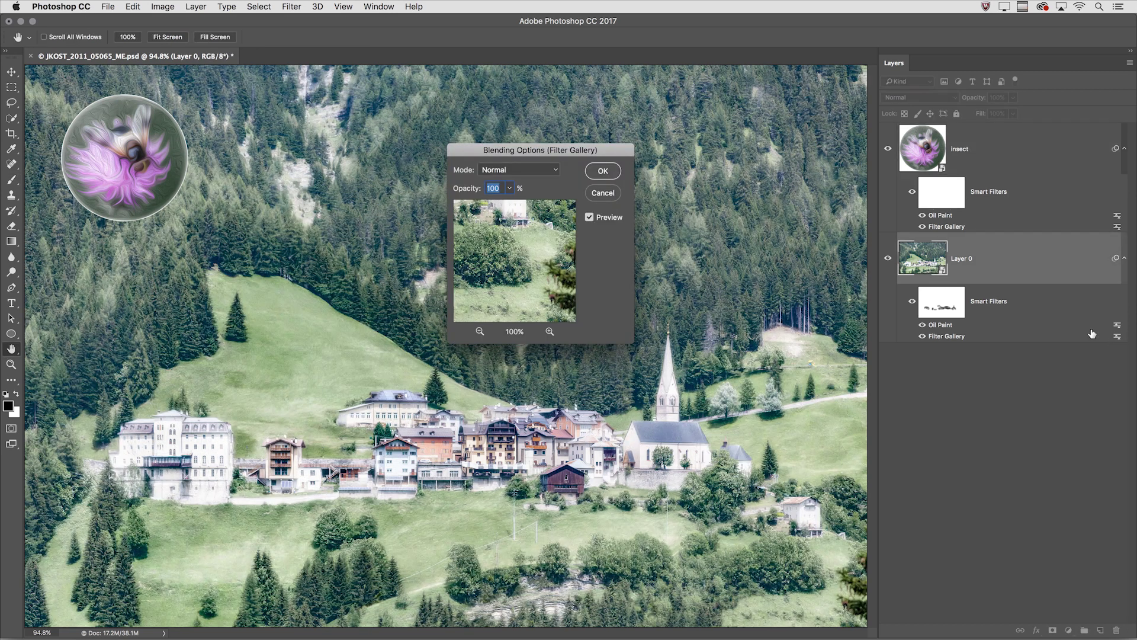
# - Keep Normal blend mode and set the Filter Gallery glow's opacity to 73%
pyautogui.click(538, 171)
pyautogui.click(535, 172)
pyautogui.click(509, 187)
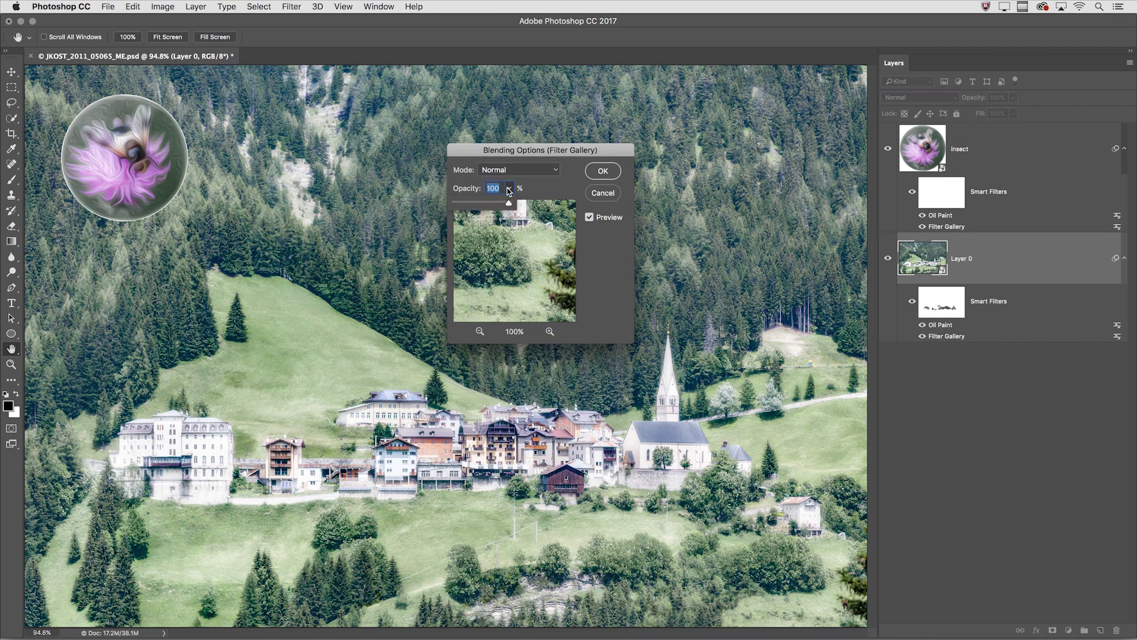
pyautogui.moveTo(512, 204); pyautogui.dragTo(494, 204)
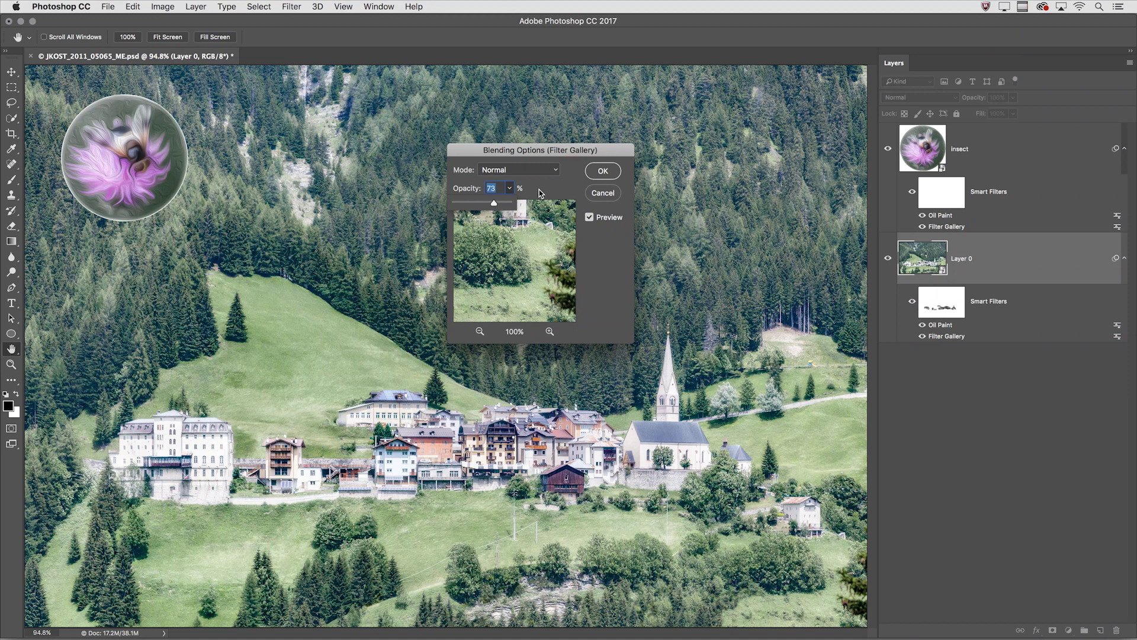
pyautogui.click(599, 170)
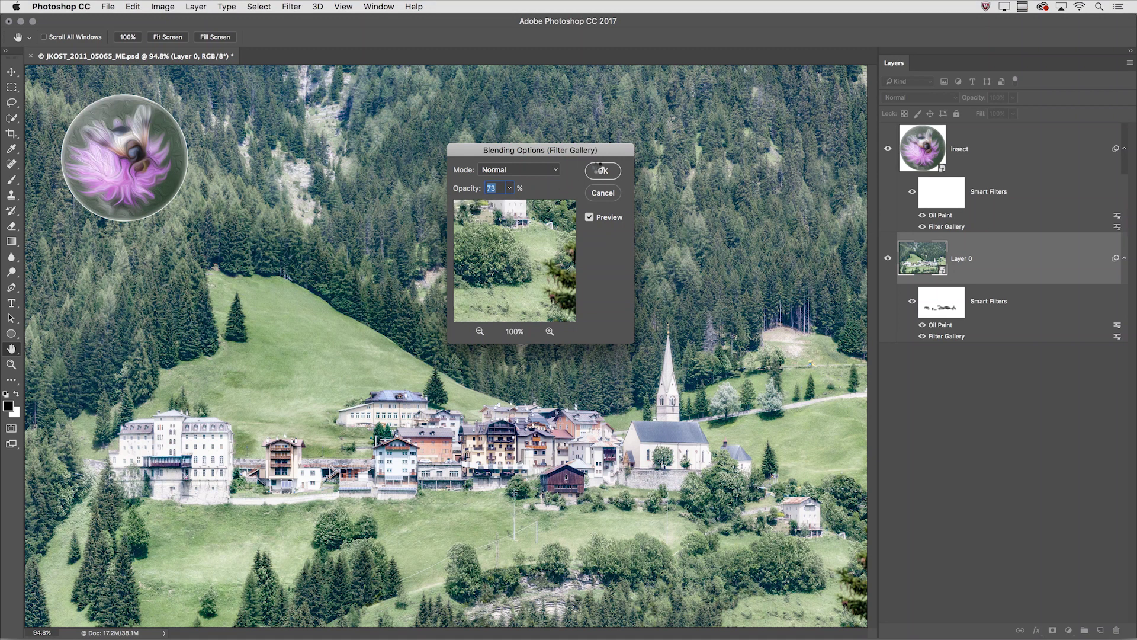